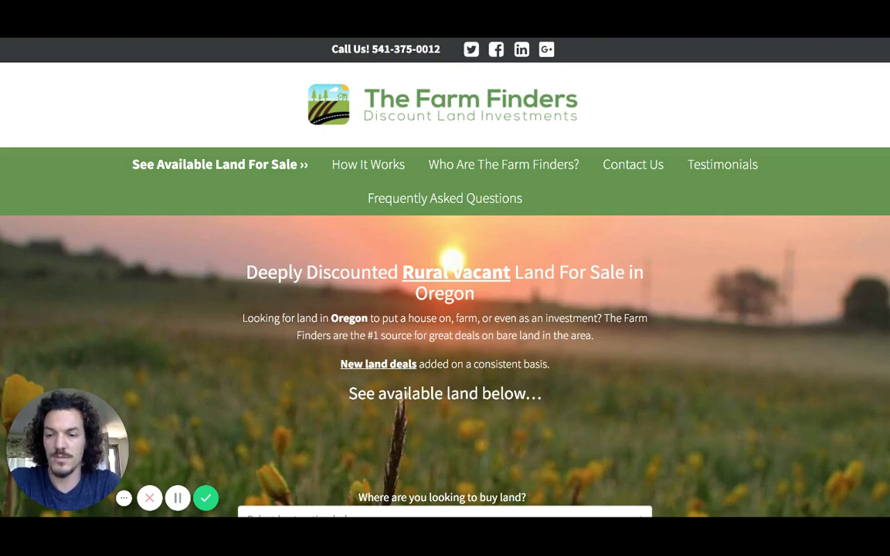
Open the listing for the 10 acres in Lake County at $3,999 from the available land for sale
left_click(192, 166)
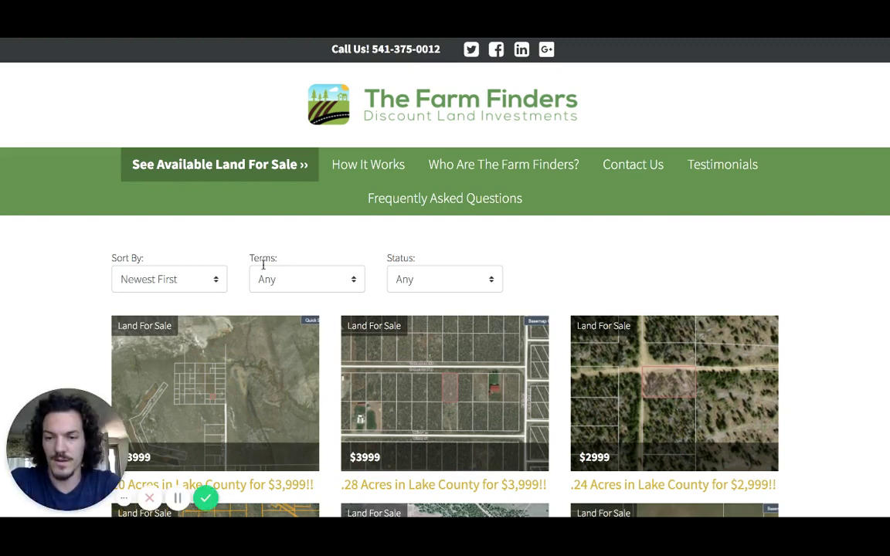
scroll(325, 338, "down", 2)
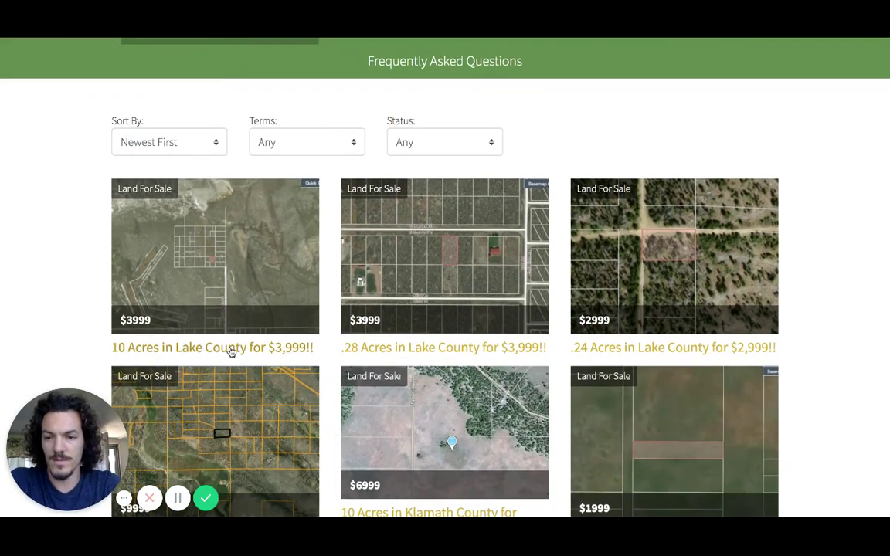
left_click(232, 349)
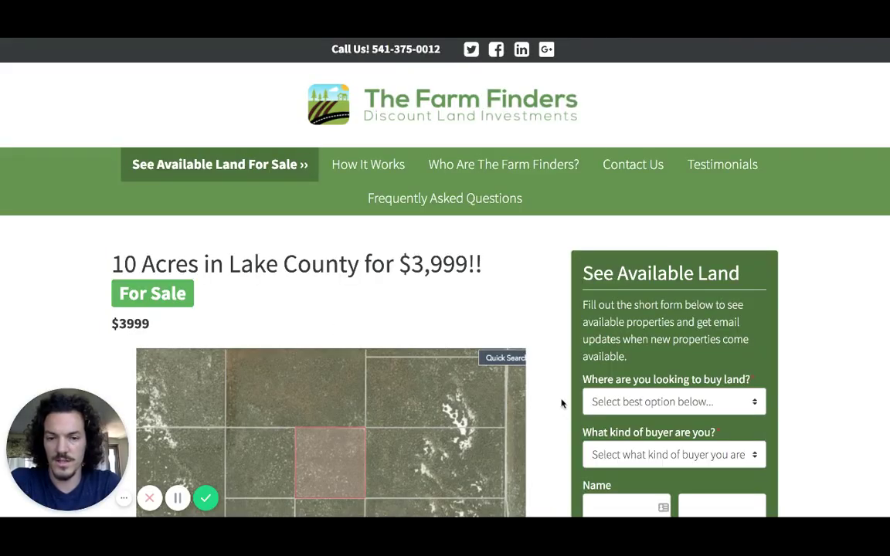
Go through the property details and open the listing's link to the county GIS website
scroll(562, 402, "down", 3)
scroll(561, 402, "down", 4)
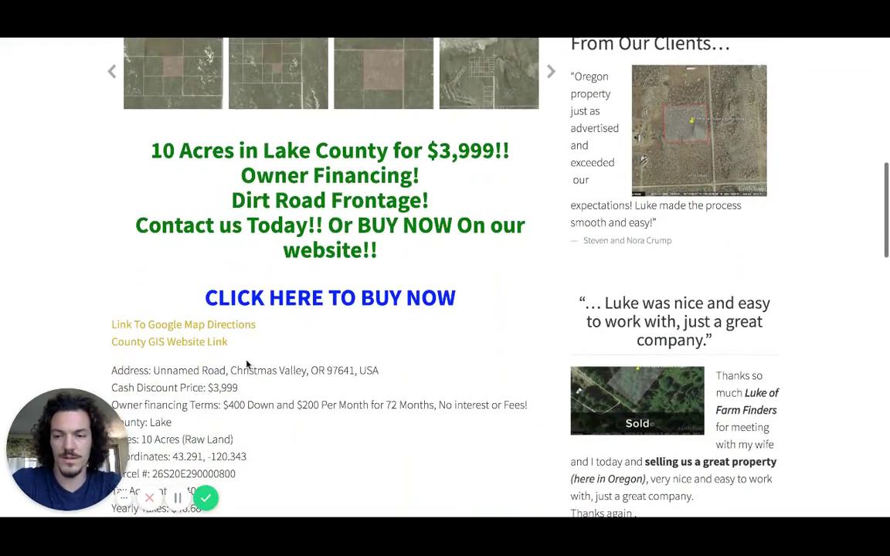
scroll(315, 451, "down", 1)
scroll(315, 450, "down", 2)
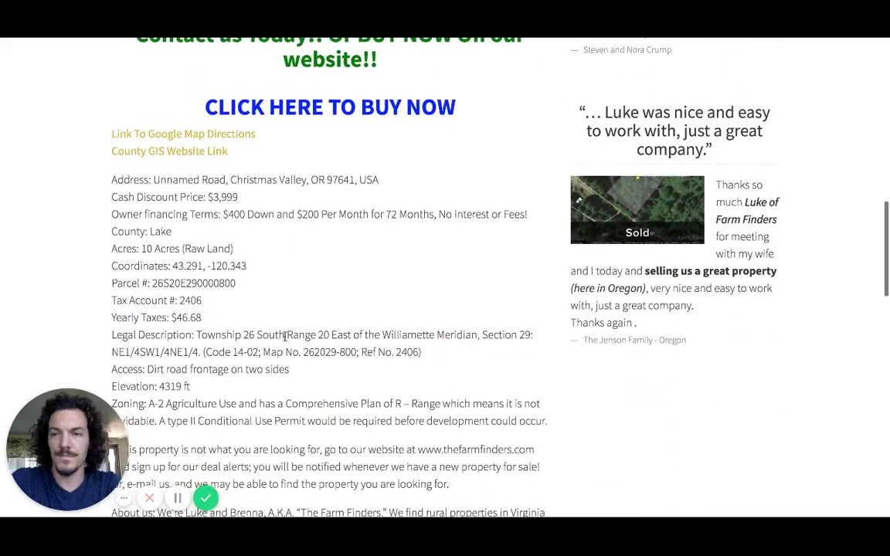
left_click(195, 153)
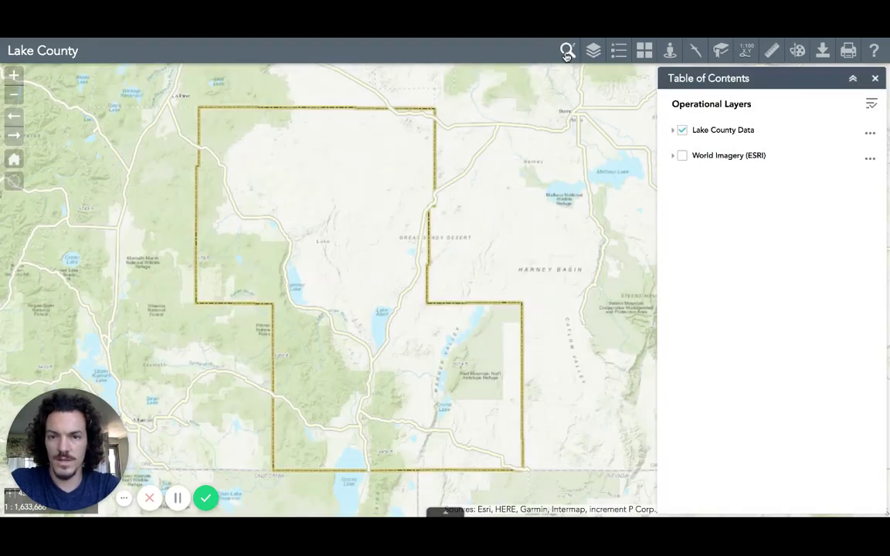
Search the Lake County taxlots by Account, using the tax account number given in the property listing
left_click(567, 52)
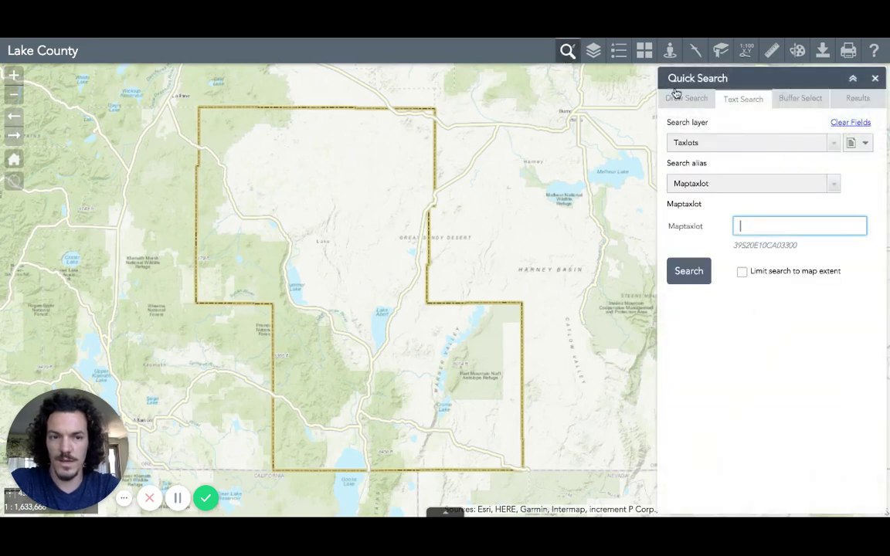
left_click(741, 185)
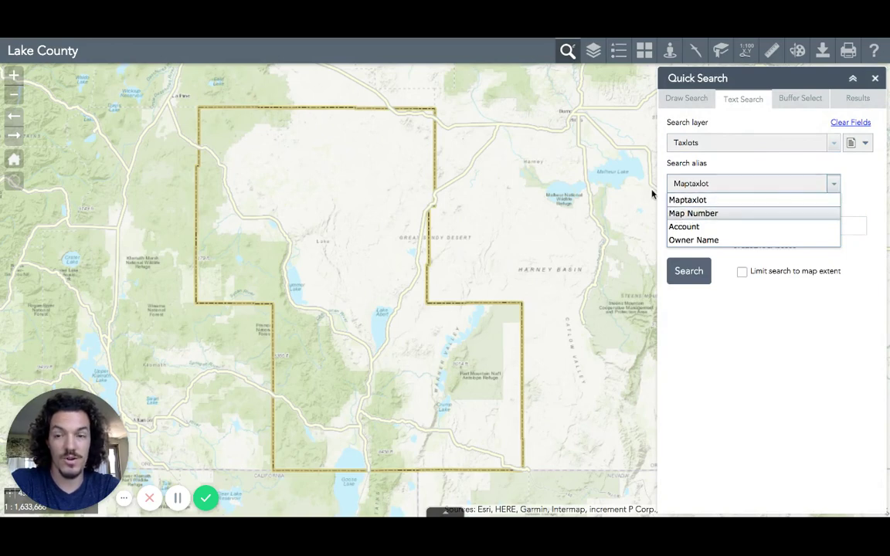
left_click(249, 42)
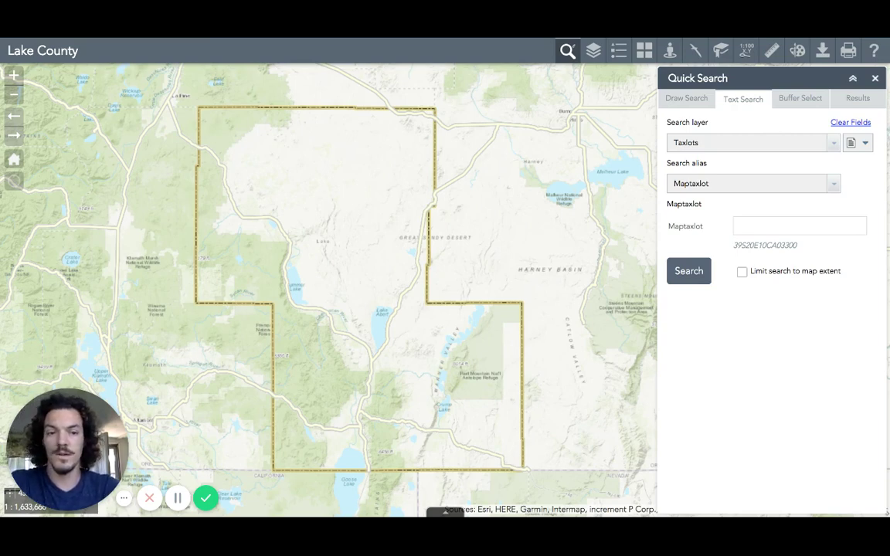
left_click(717, 184)
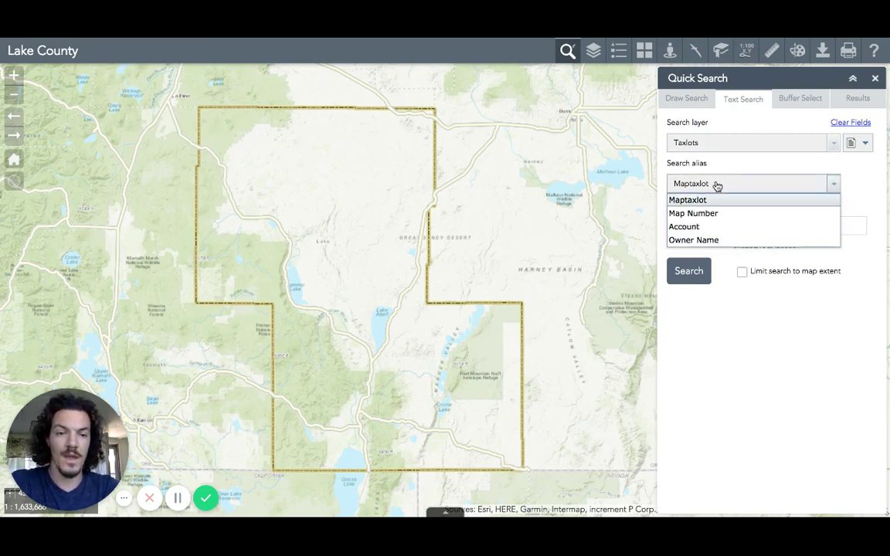
left_click(714, 227)
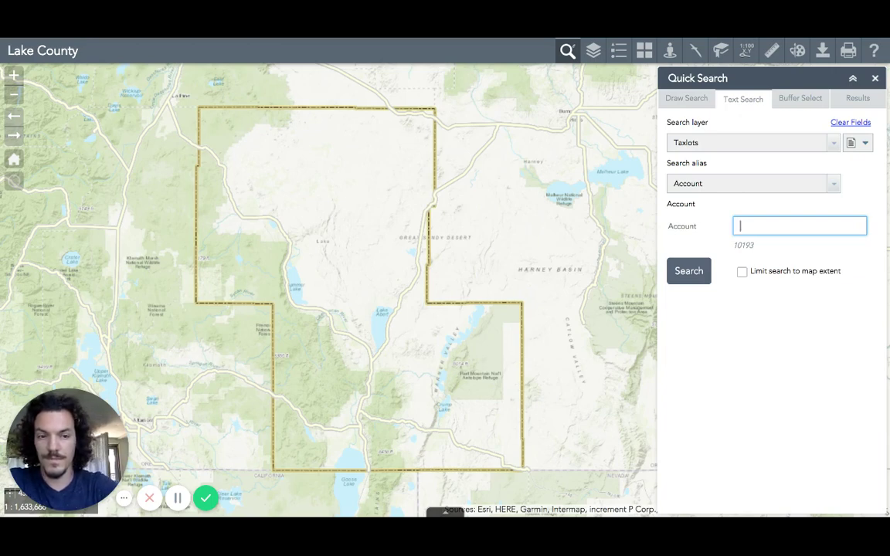
type("2406")
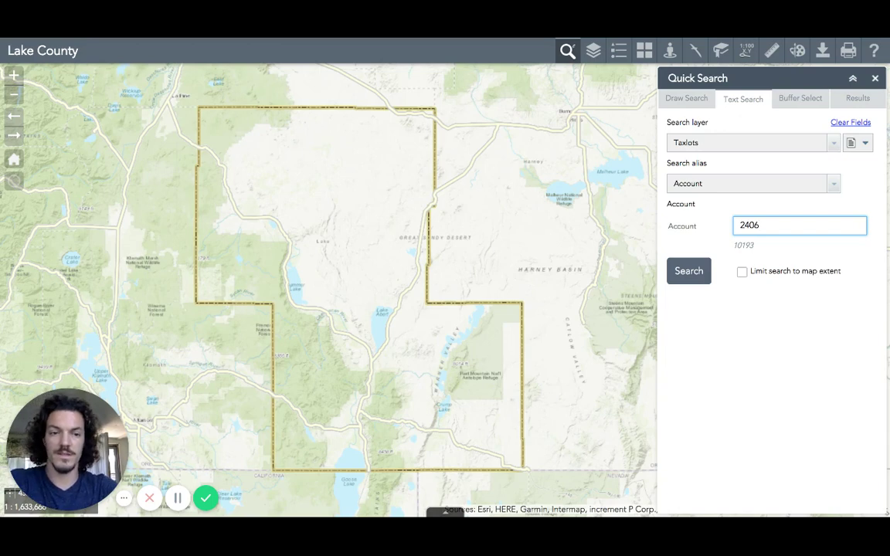
left_click(689, 271)
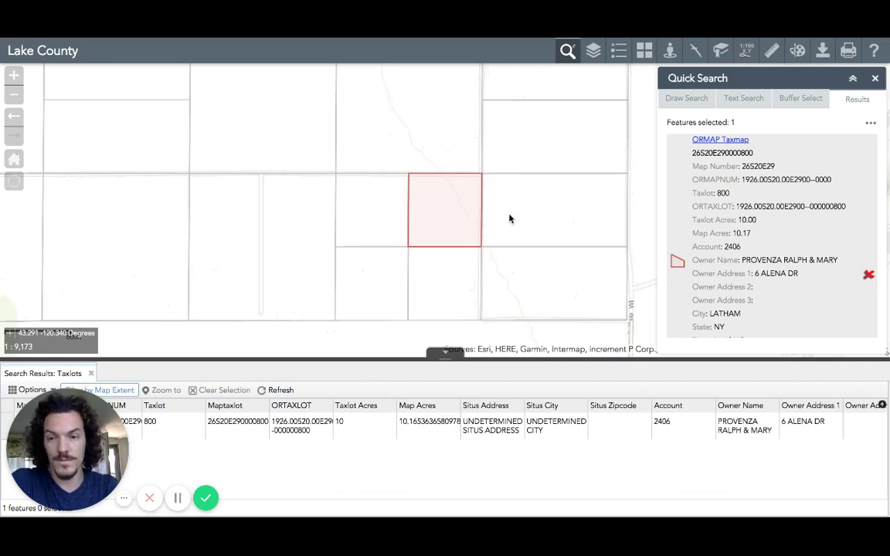
Examine the found parcel's taxlot number, acreage, account, owner information and situs address in the search results
key("Down")
key("Right")
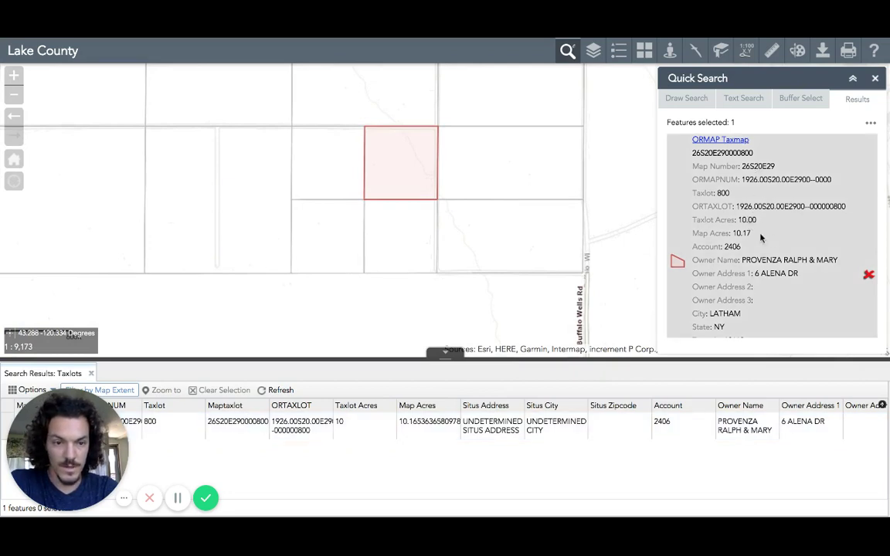
scroll(770, 246, "down", 2)
scroll(769, 240, "up", 2)
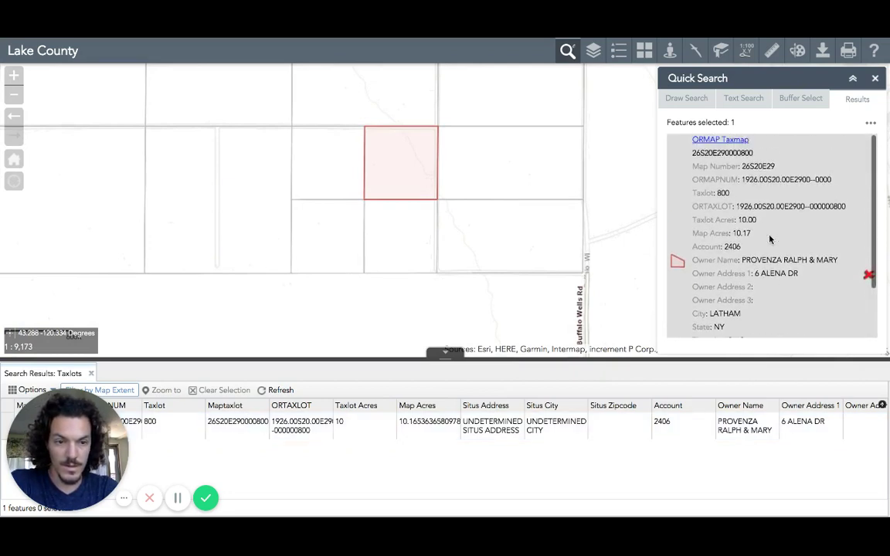
double_click(753, 153)
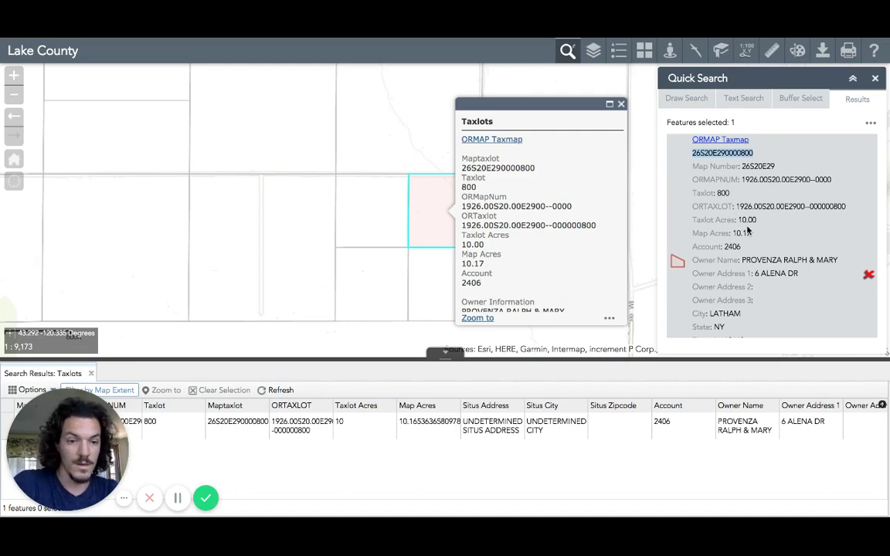
scroll(753, 267, "down", 1)
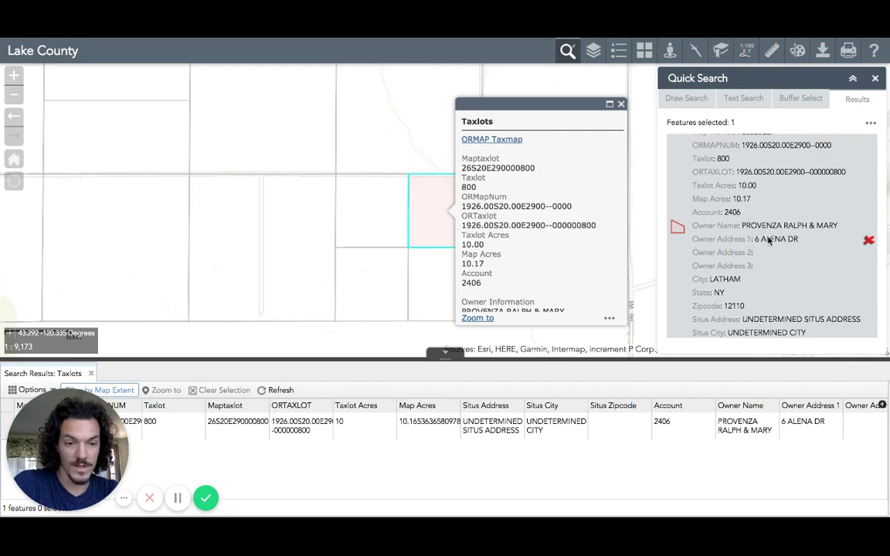
scroll(724, 300, "down", 1)
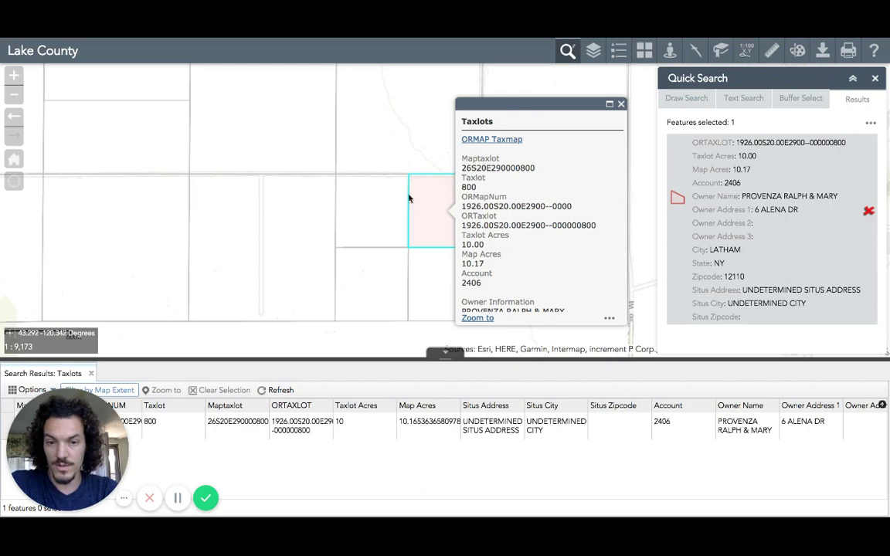
Switch the basemap to USA Topo Maps and inspect the terrain and roads around the highlighted parcel
left_click(645, 51)
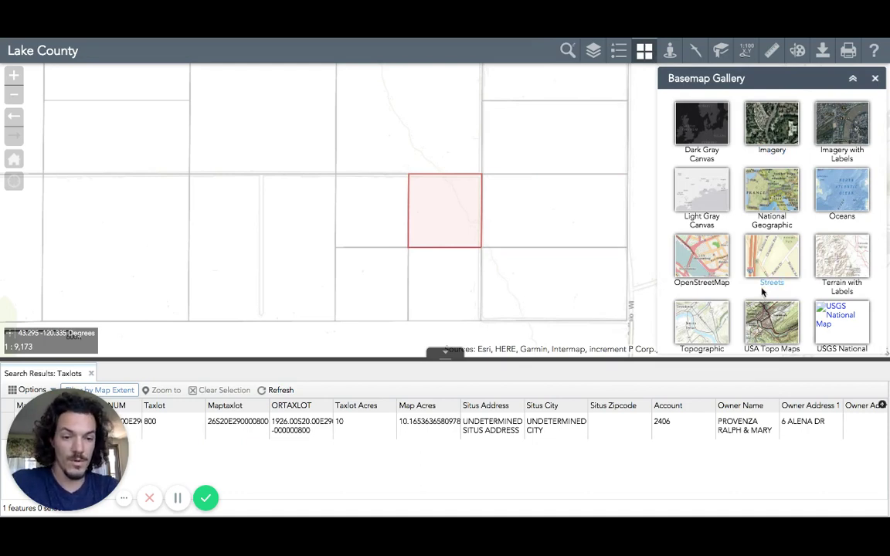
left_click(764, 326)
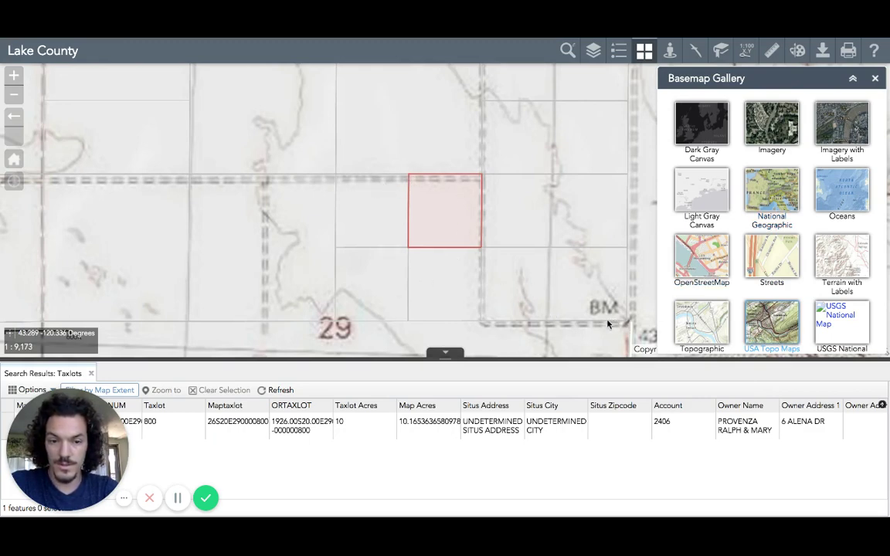
key("Right")
key("Down")
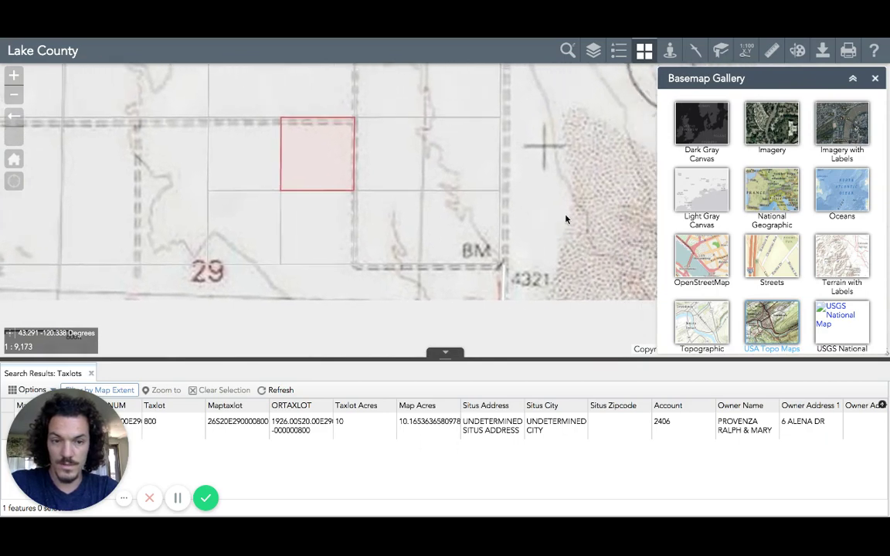
Switch the basemap to Imagery and view the wider area surrounding the highlighted parcel
left_click(774, 128)
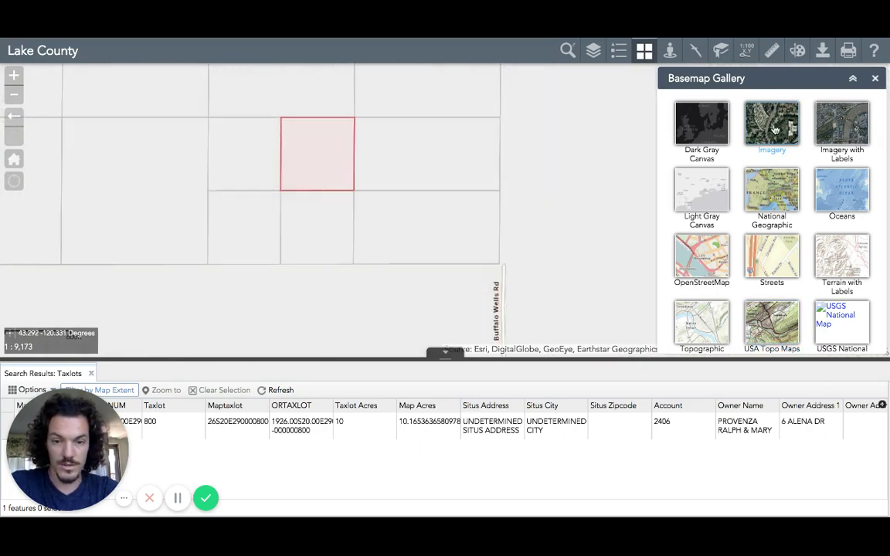
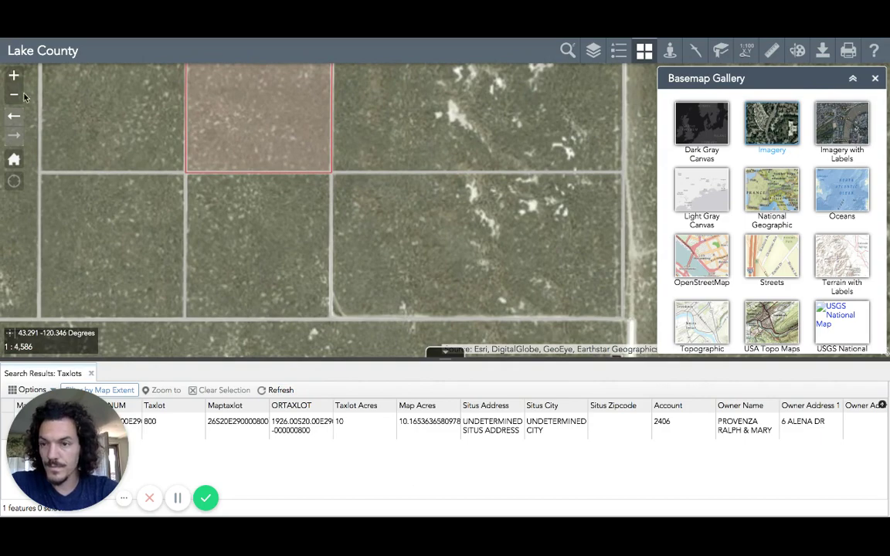
left_click(14, 95)
left_click(17, 95)
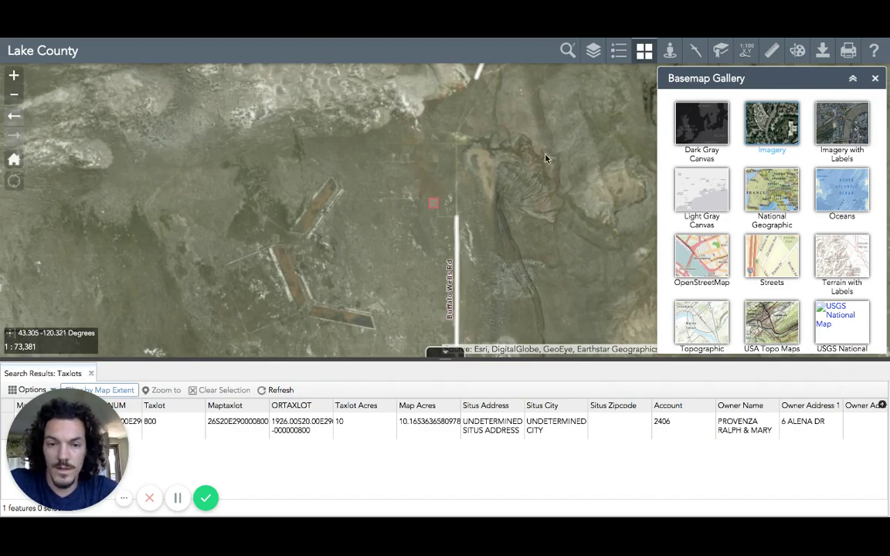
Inspect the highlighted parcel, its boundaries and the adjoining lots up close on the satellite imagery
left_click(13, 75)
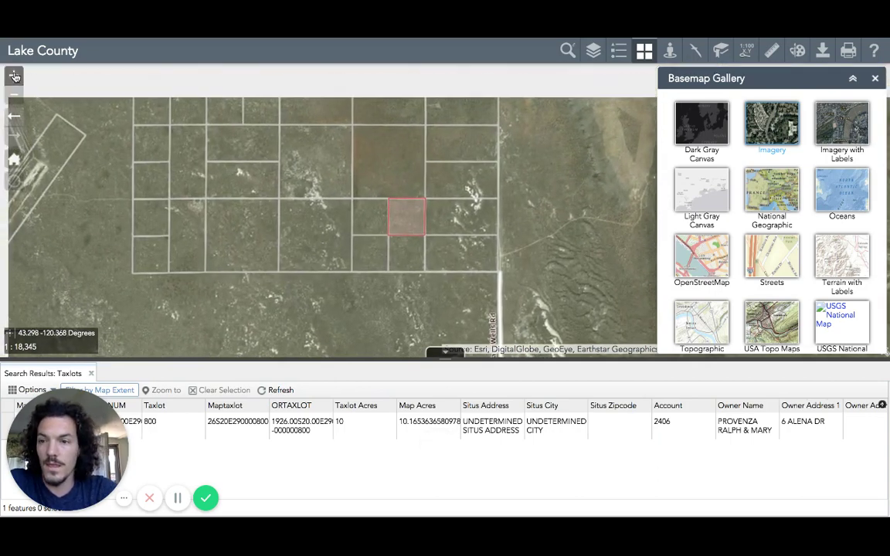
double_click(369, 174)
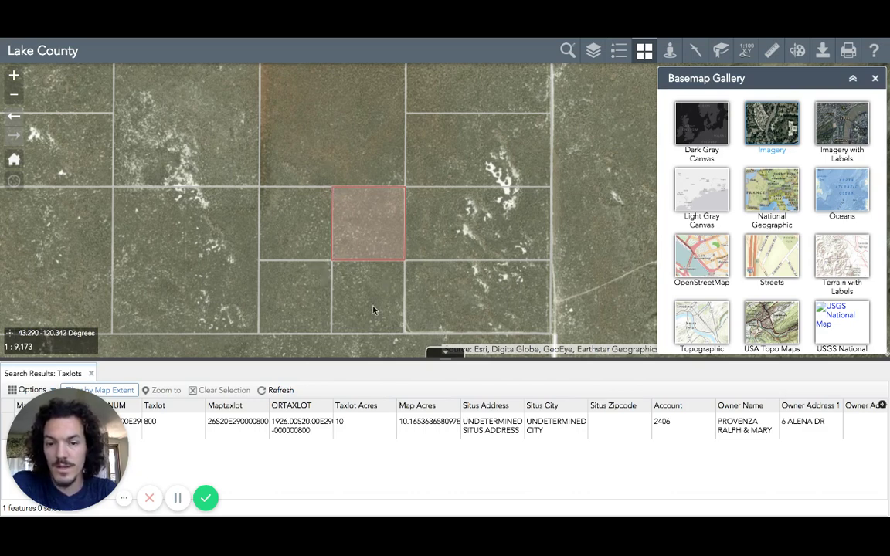
left_click_drag(366, 314, 393, 278)
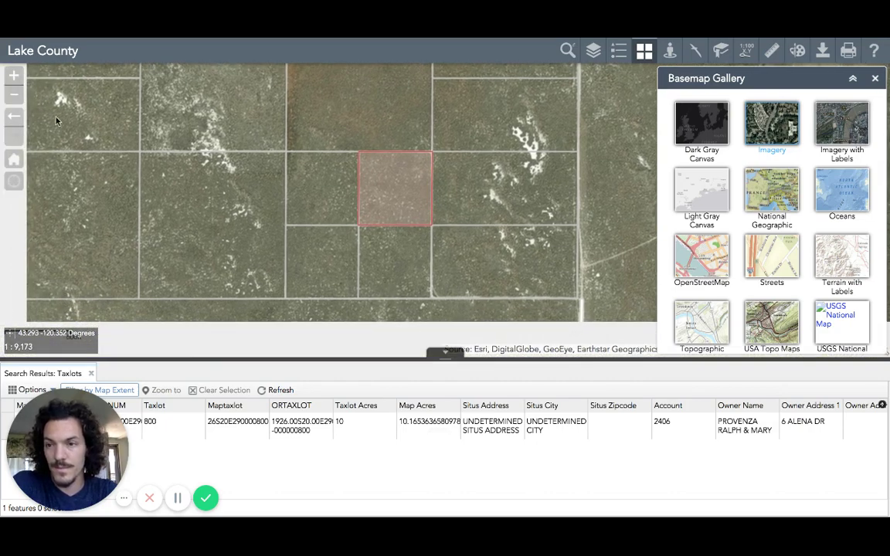
left_click(15, 76)
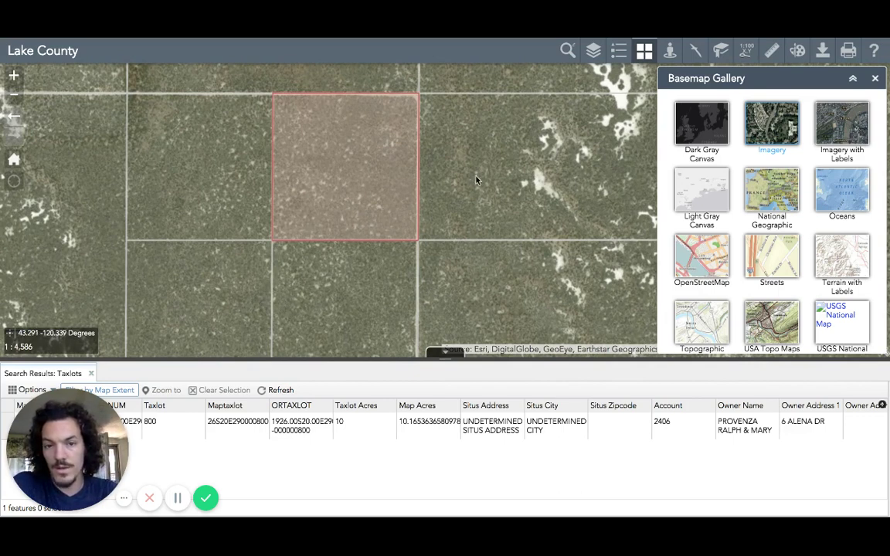
key("Up")
key("Left")
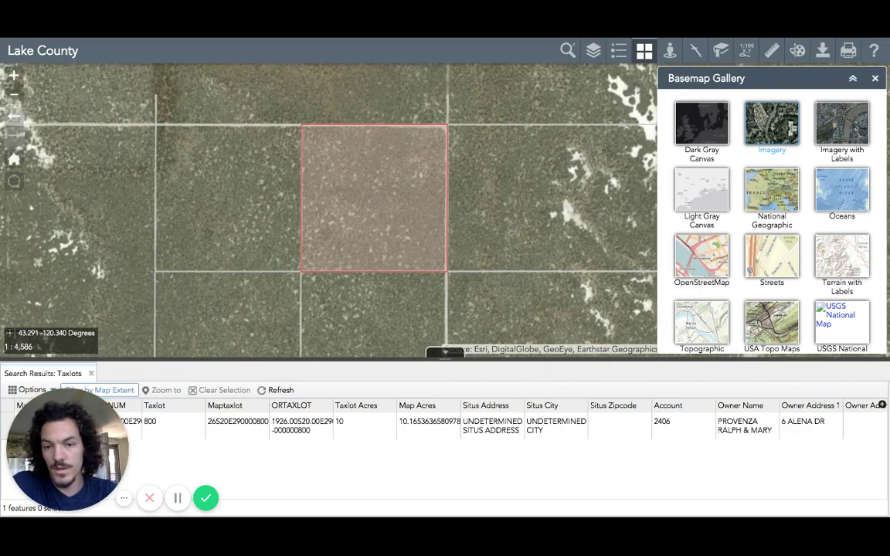